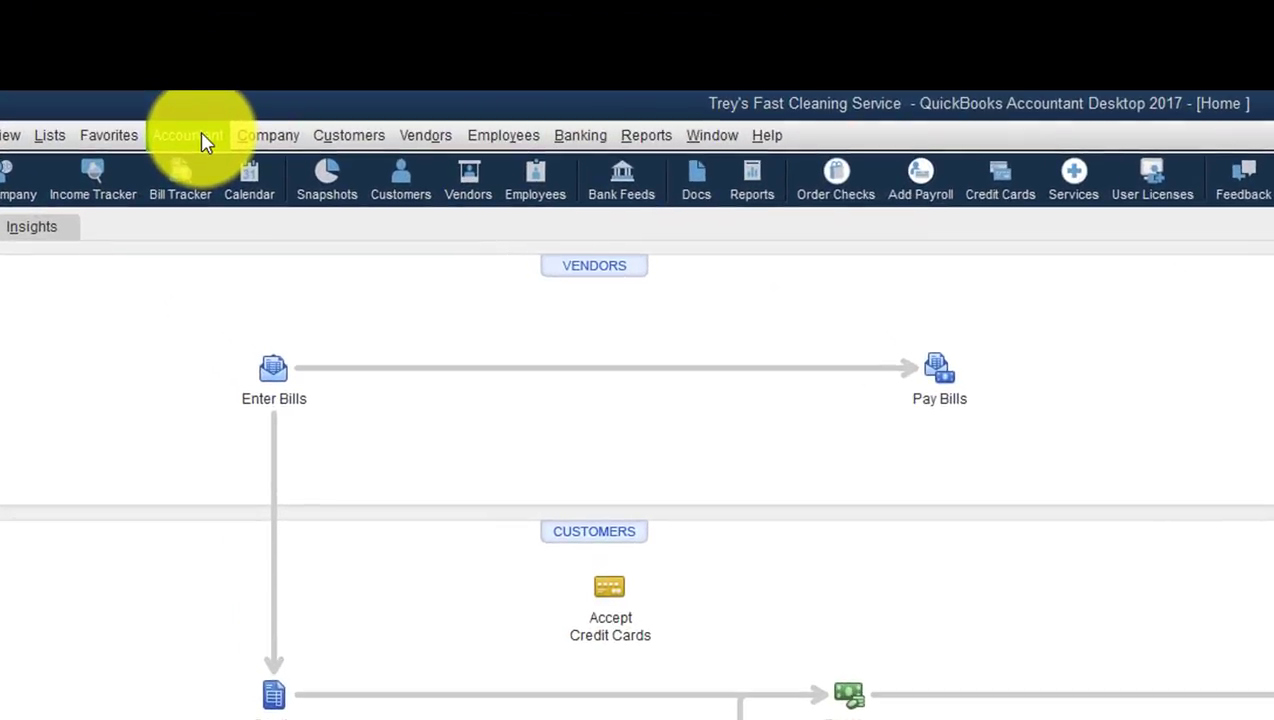
- Open the Chart of Accounts from the Company menu
{"action": "left_click", "coordinate": [188, 31]}
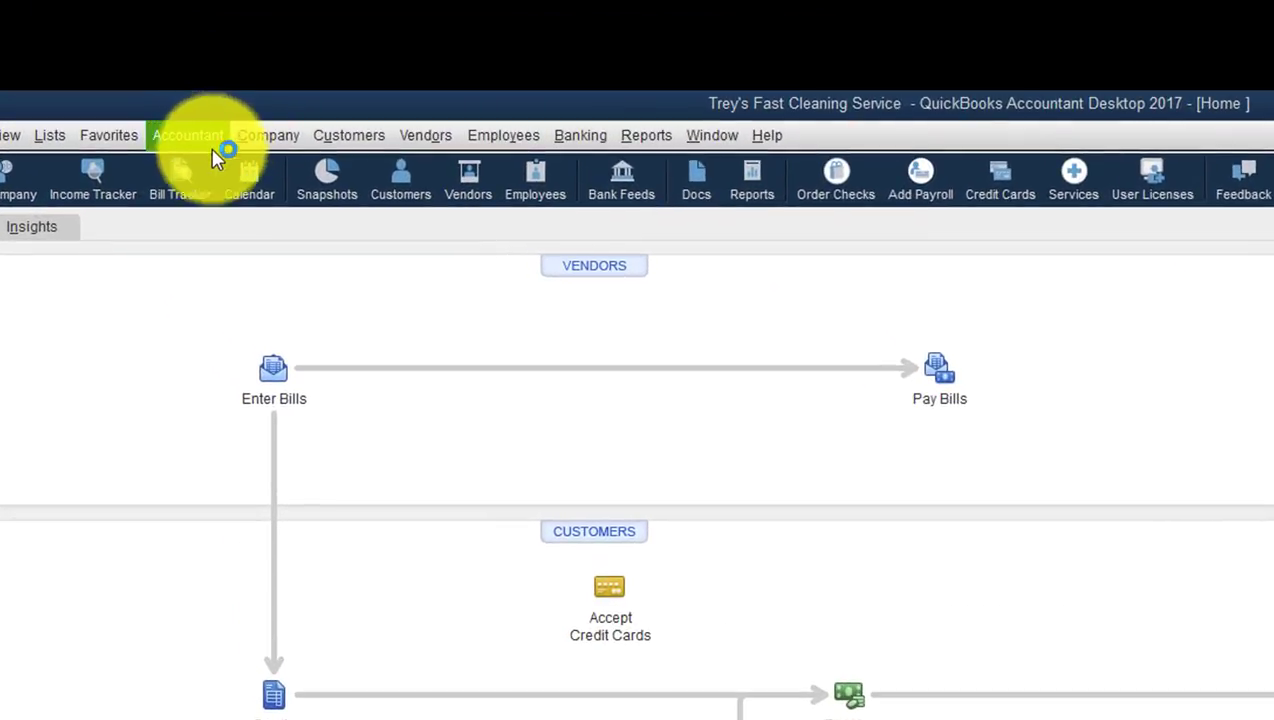
{"action": "left_click", "coordinate": [273, 143]}
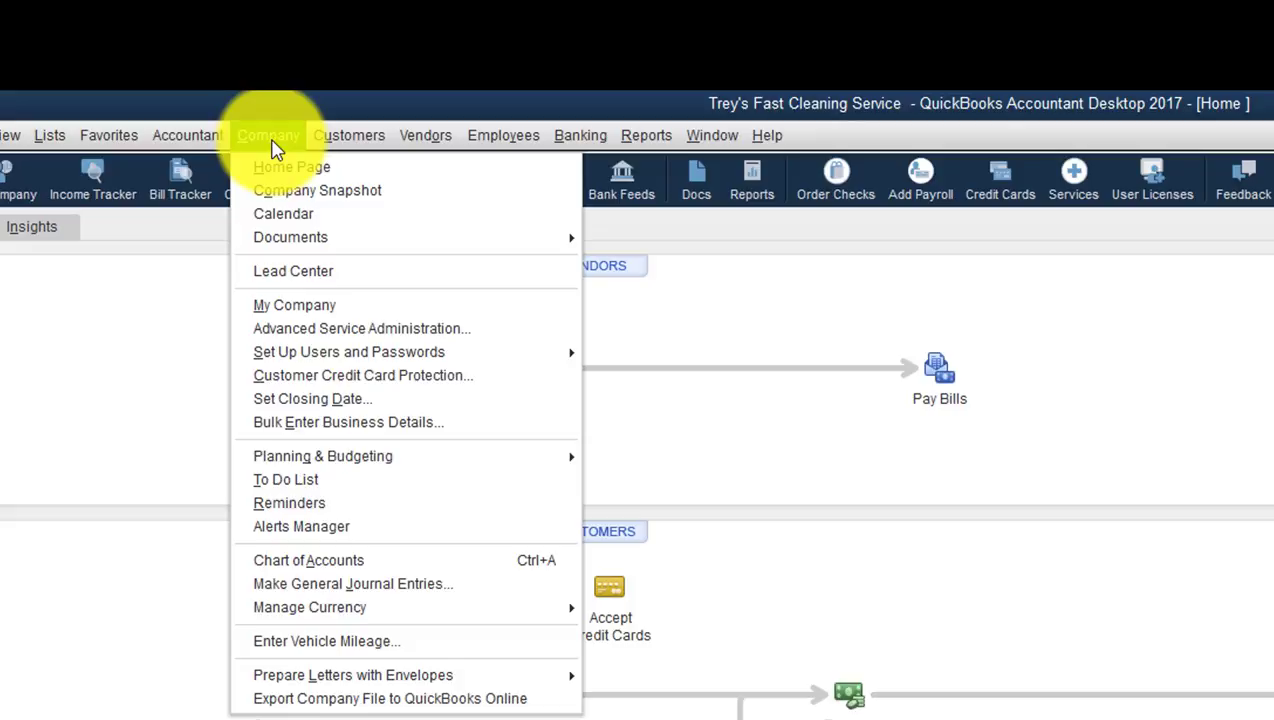
{"action": "left_click", "coordinate": [374, 568]}
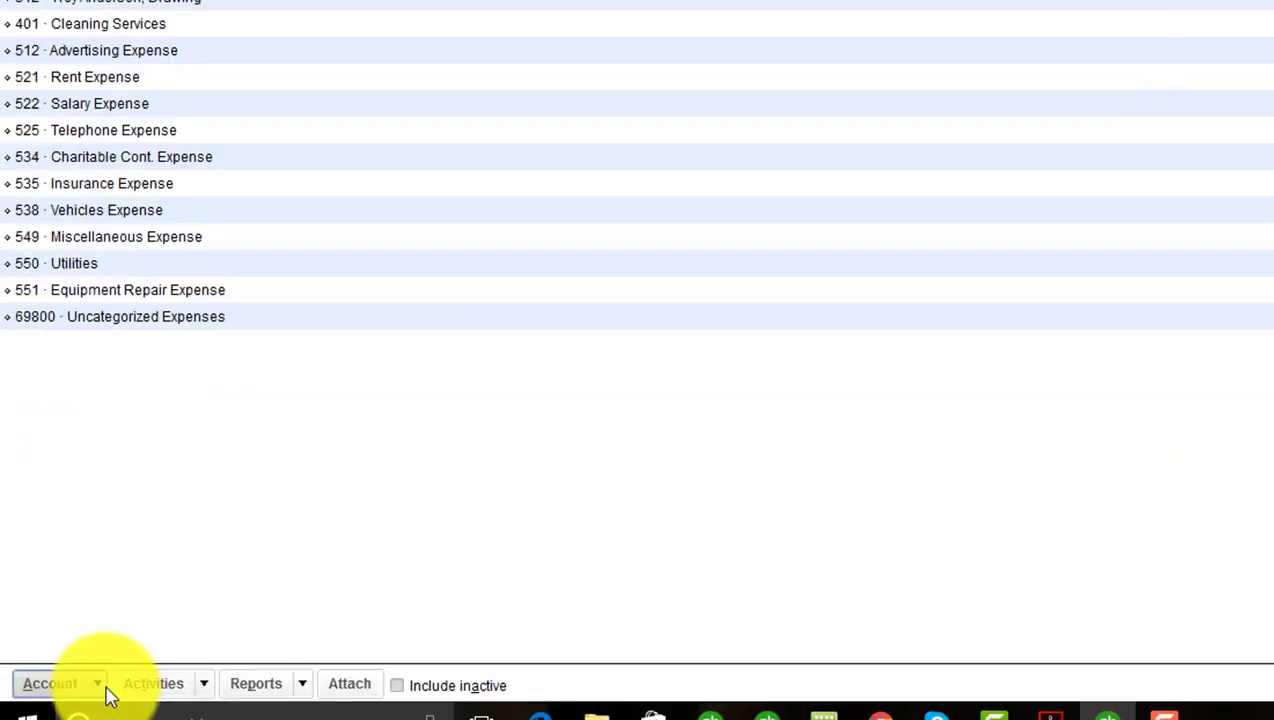
- Start a new account with type Expense and continue to its details form
{"action": "left_click", "coordinate": [59, 688]}
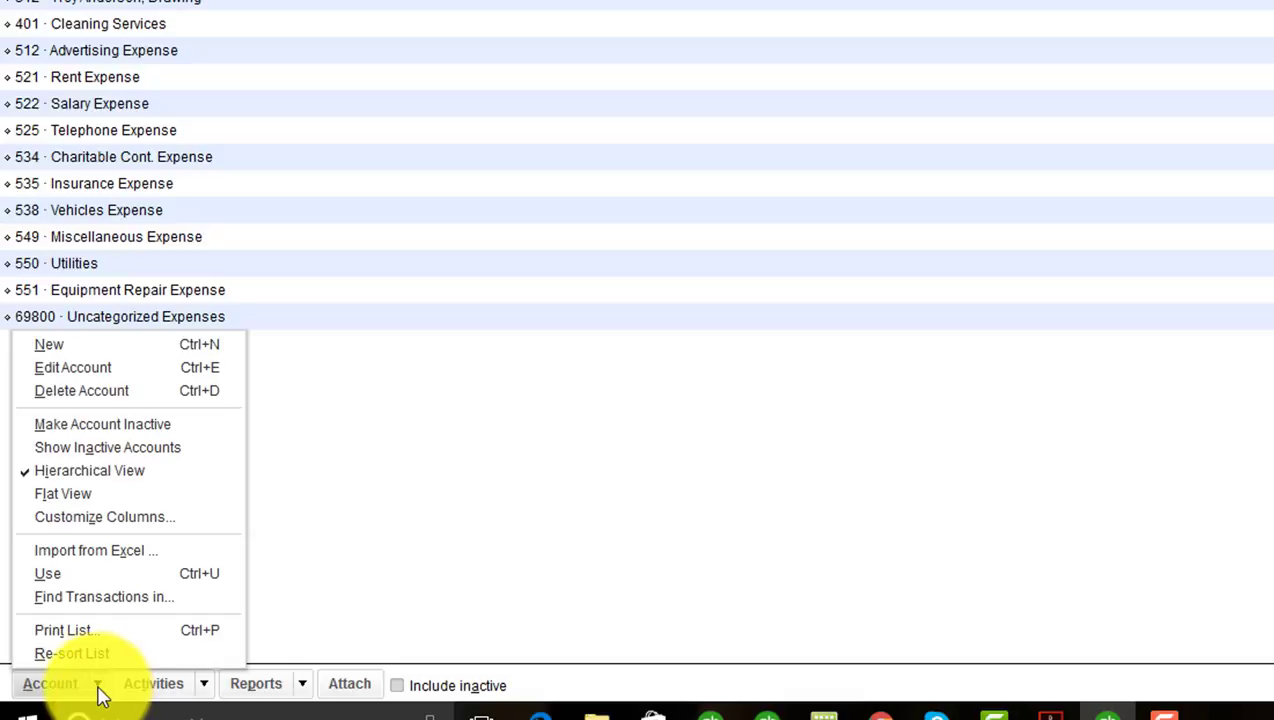
{"action": "left_click", "coordinate": [77, 352]}
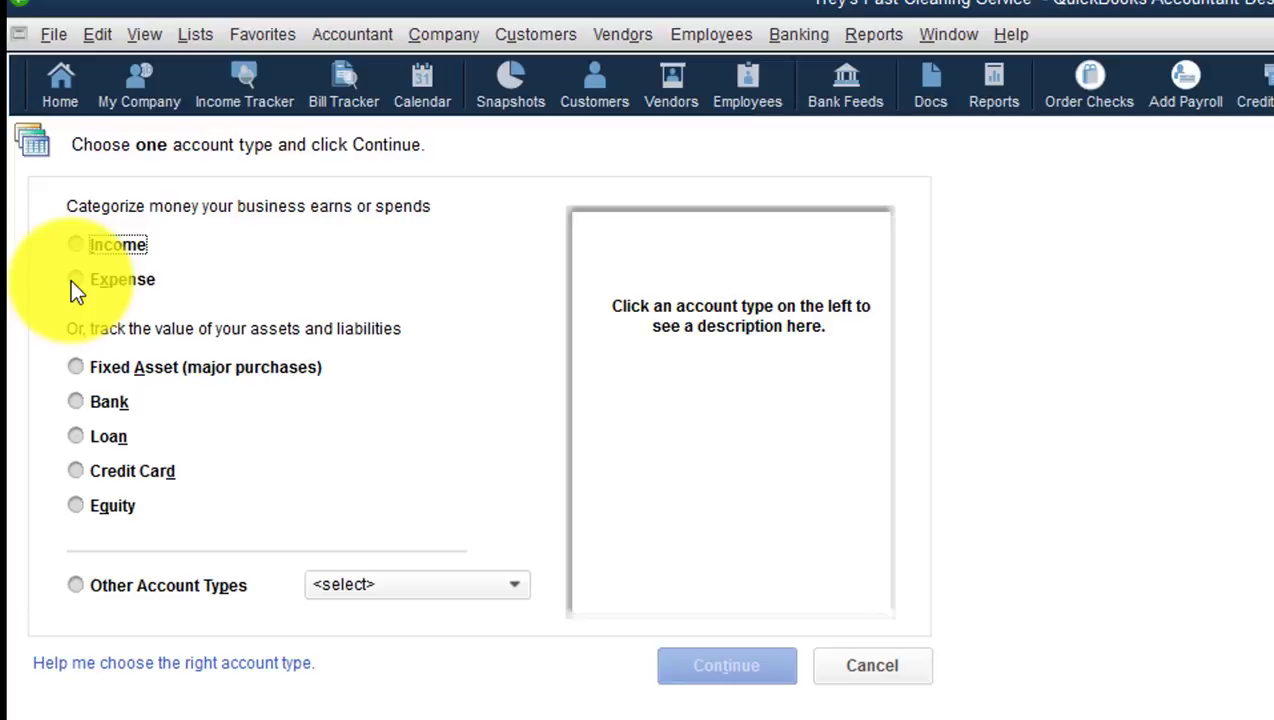
{"action": "left_click", "coordinate": [71, 280]}
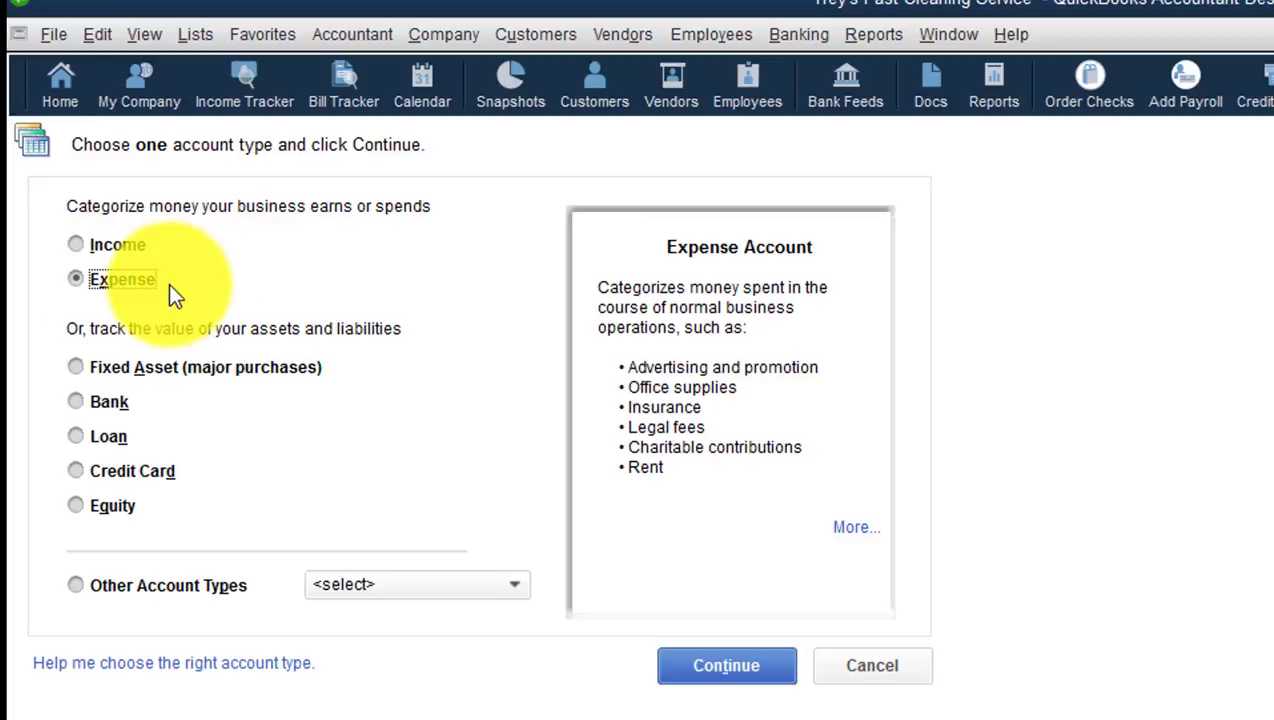
{"action": "left_click", "coordinate": [719, 664]}
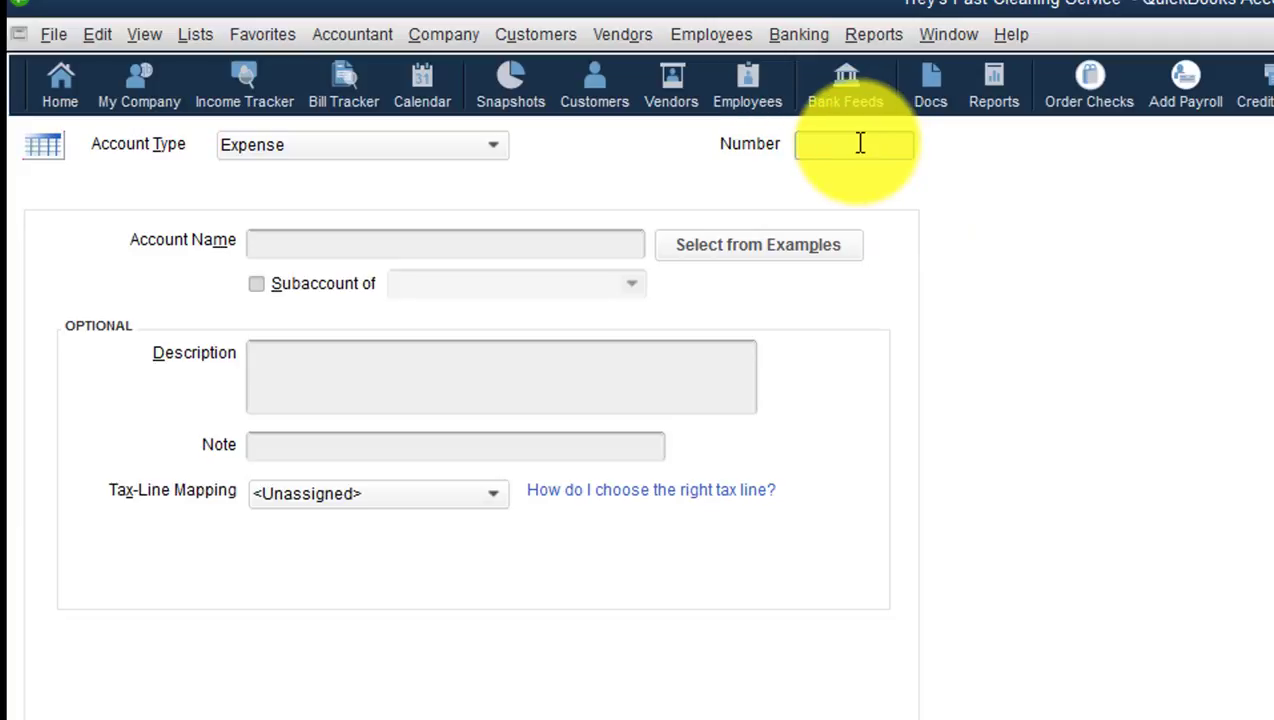
- Enter account number 553 and account name 'Ask My Accountant', fixing the typo
{"action": "type", "text": "553"}
{"action": "key", "text": "Tab"}
{"action": "type", "text": "Ask My"}
{"action": "type", "text": " Accoun"}
{"action": "type", "text": "tatn"}
{"action": "key", "text": "BackSpace"}
{"action": "key", "text": "BackSpace"}
{"action": "type", "text": "nt"}
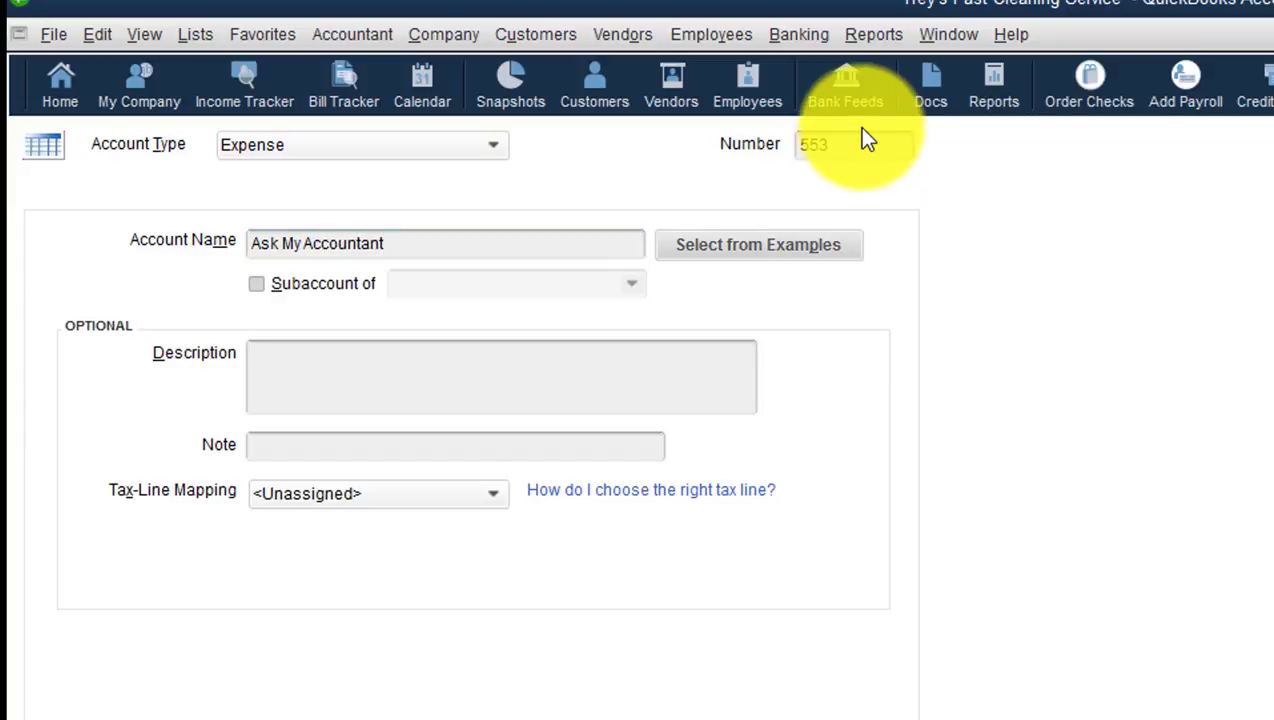
{"action": "left_click", "coordinate": [307, 367]}
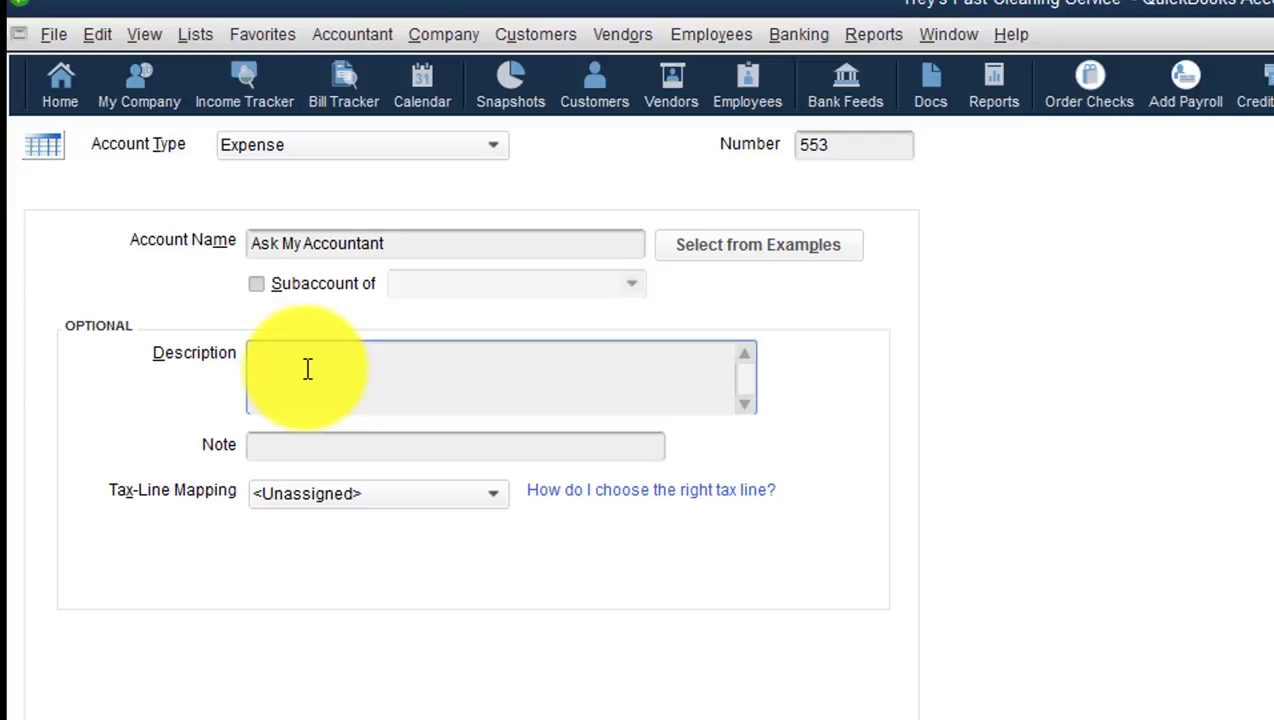
- Enter the description 'Ask about transactions where we are not sure where to book.'
{"action": "type", "text": "Ask about transactions that"}
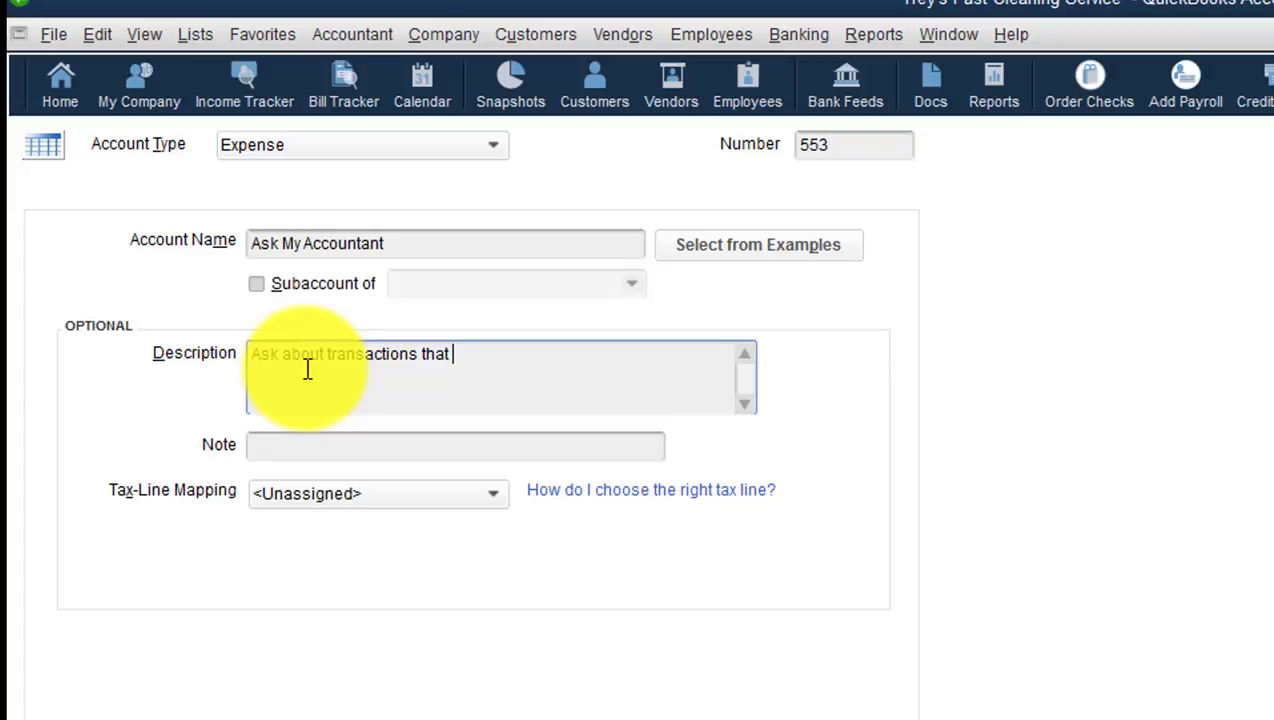
{"action": "key", "text": "BackSpace"}
{"action": "key", "text": "BackSpace"}
{"action": "key", "text": "BackSpace"}
{"action": "key", "text": "BackSpace"}
{"action": "key", "text": "BackSpace"}
{"action": "type", "text": "where we are not s"}
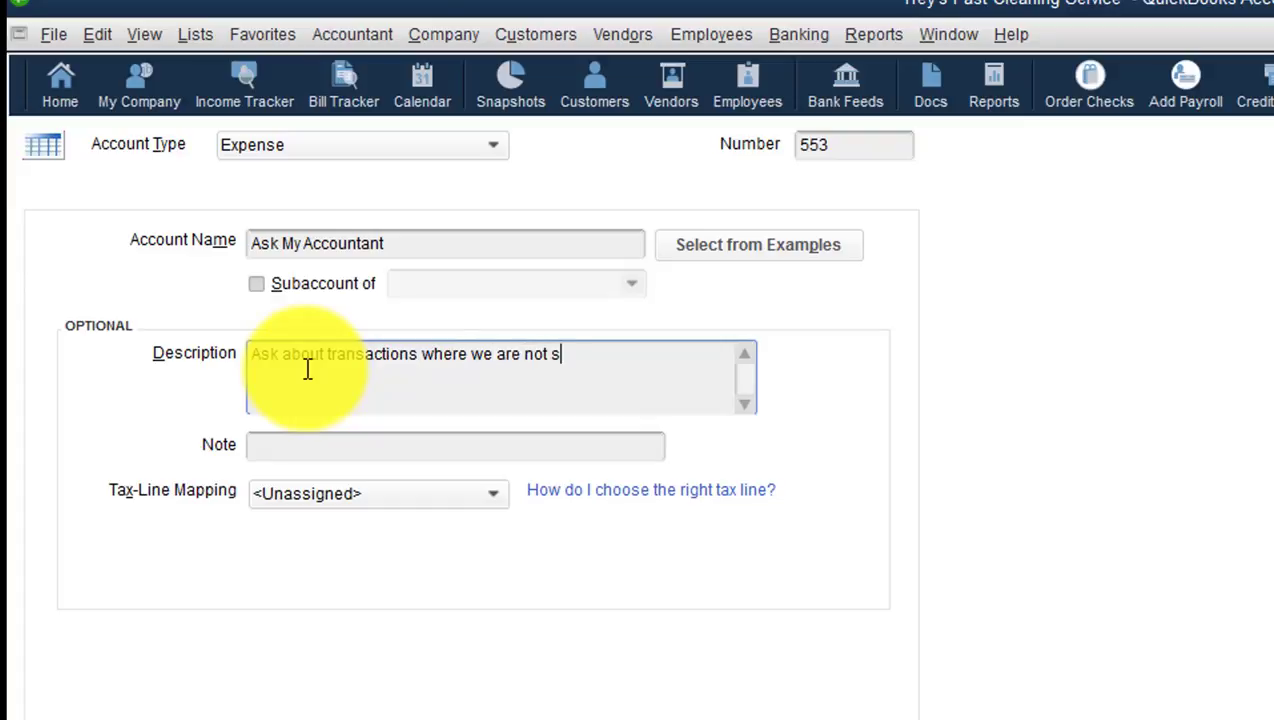
{"action": "type", "text": "ure where to "}
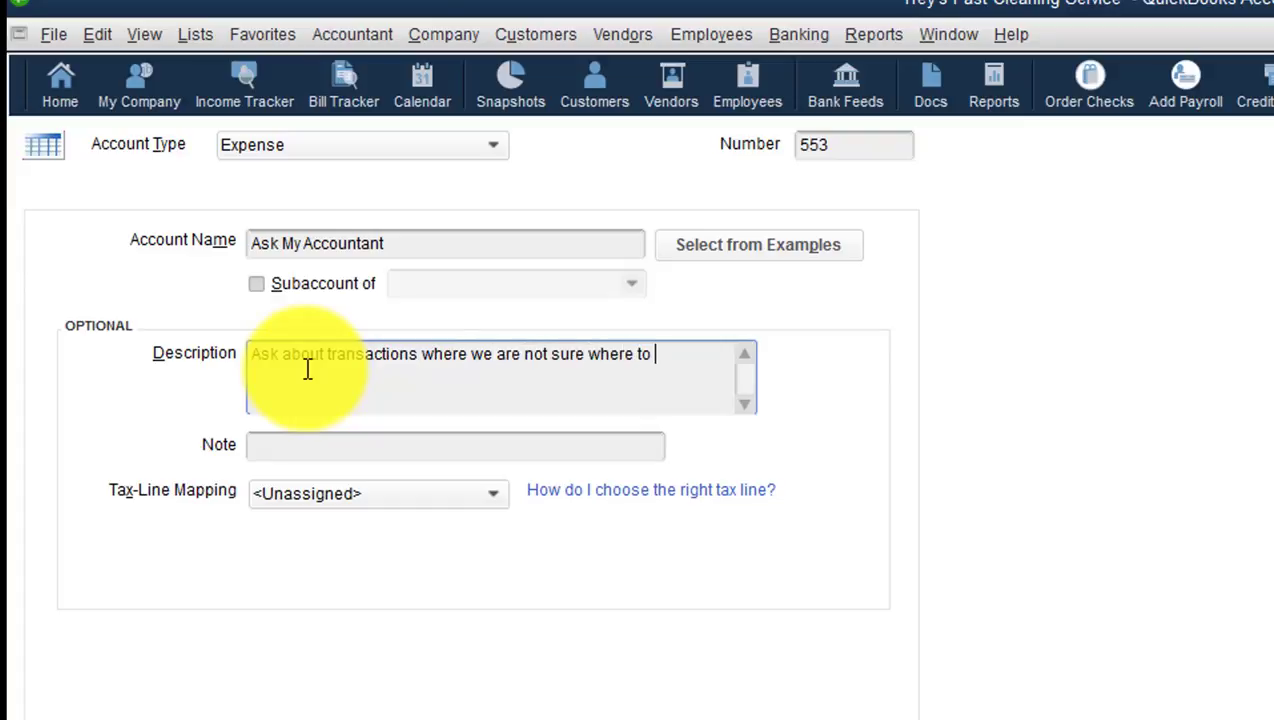
{"action": "type", "text": "book."}
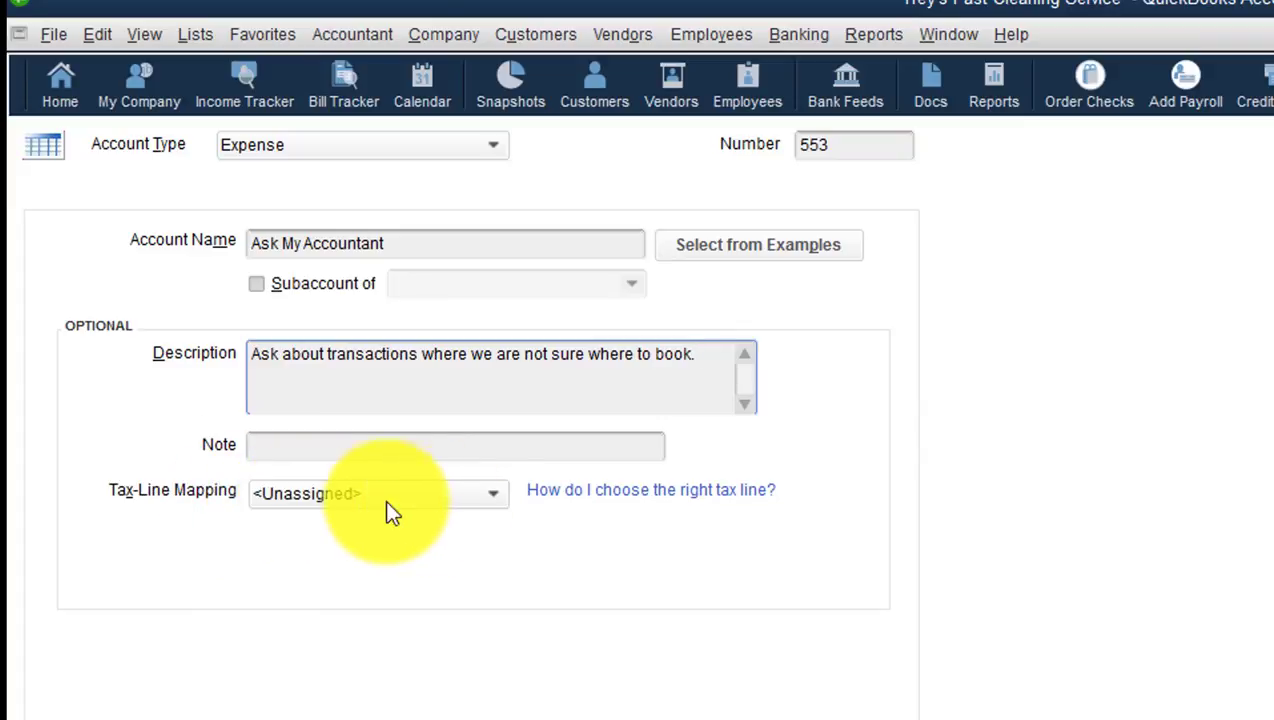
- Set Tax-Line Mapping to <Not tax related>, then highlight the account name to point it out
{"action": "left_click", "coordinate": [483, 498]}
{"action": "left_click", "coordinate": [352, 560]}
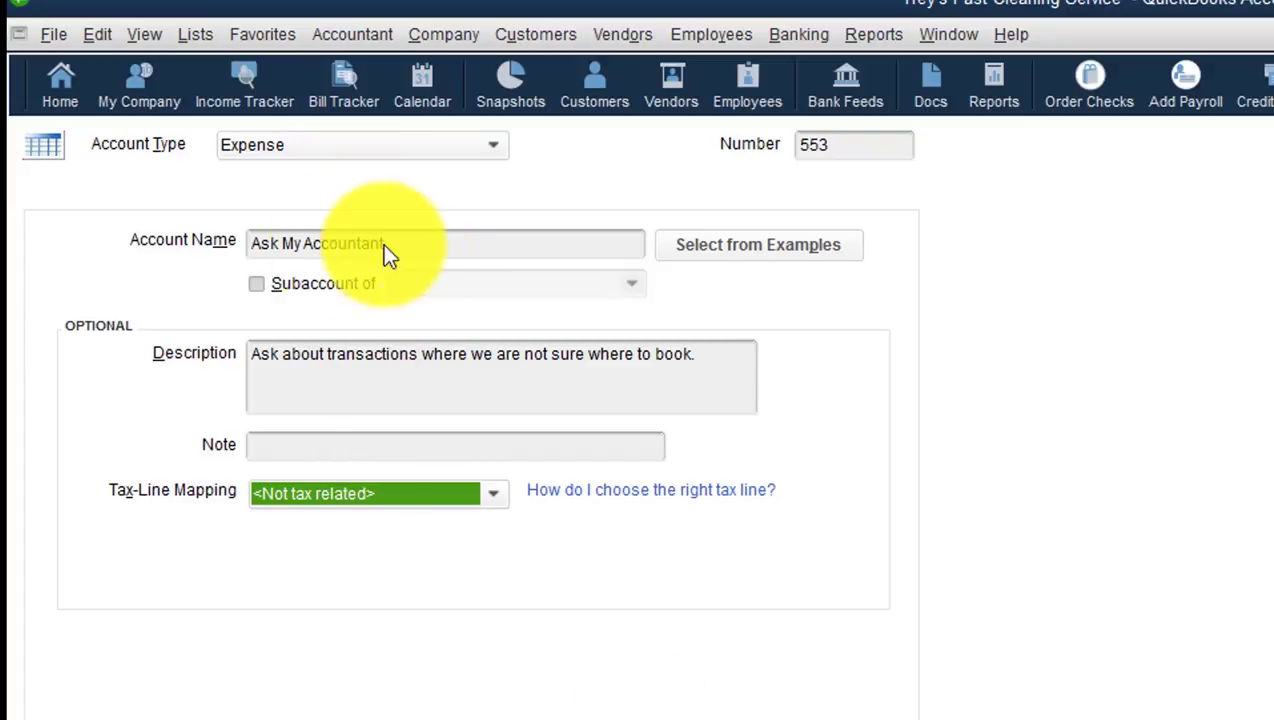
{"action": "left_click_drag", "start_coordinate": [383, 245], "coordinate": [250, 250]}
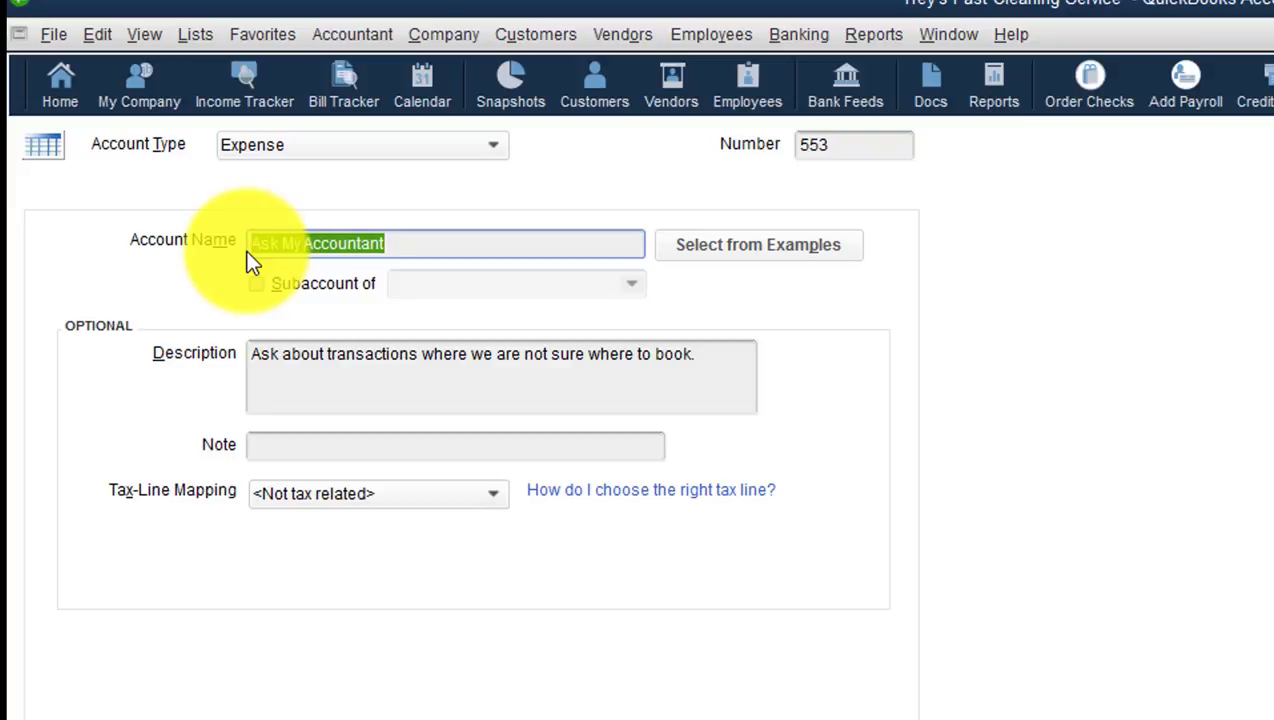
{"action": "left_click", "coordinate": [418, 248]}
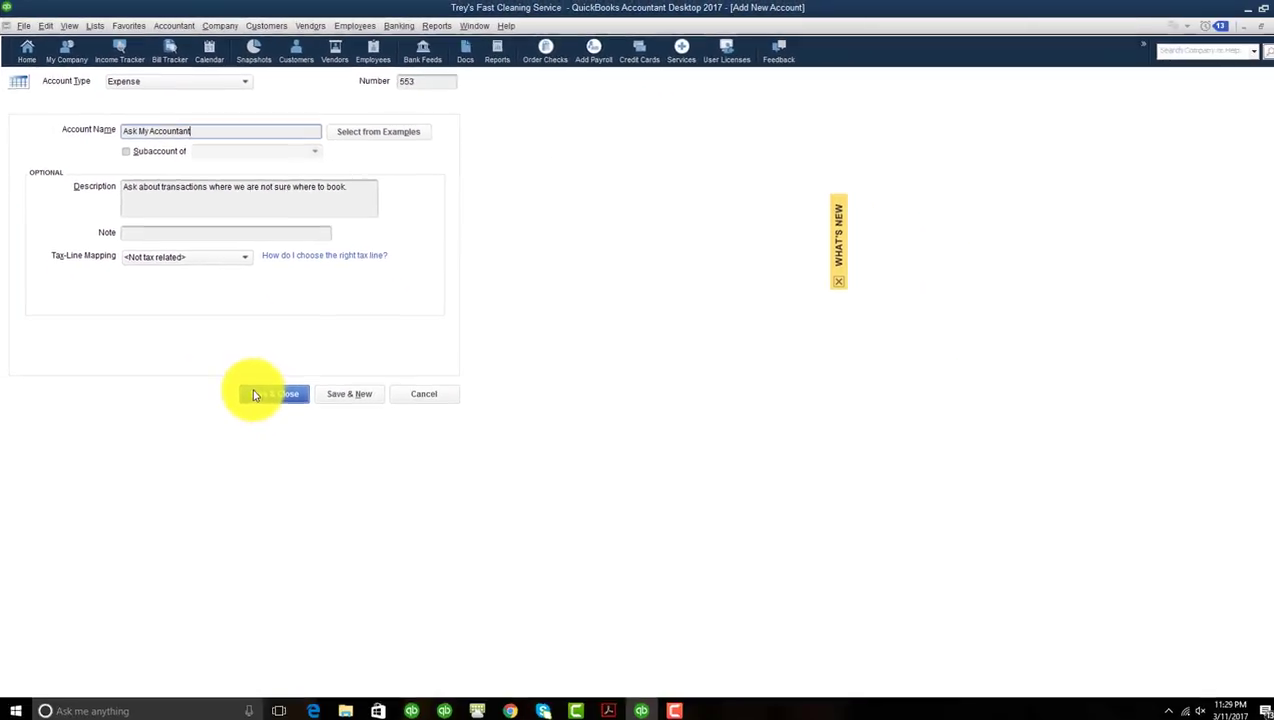
- Save and close the 553 Ask My Accountant expense account
{"action": "left_click", "coordinate": [258, 398]}
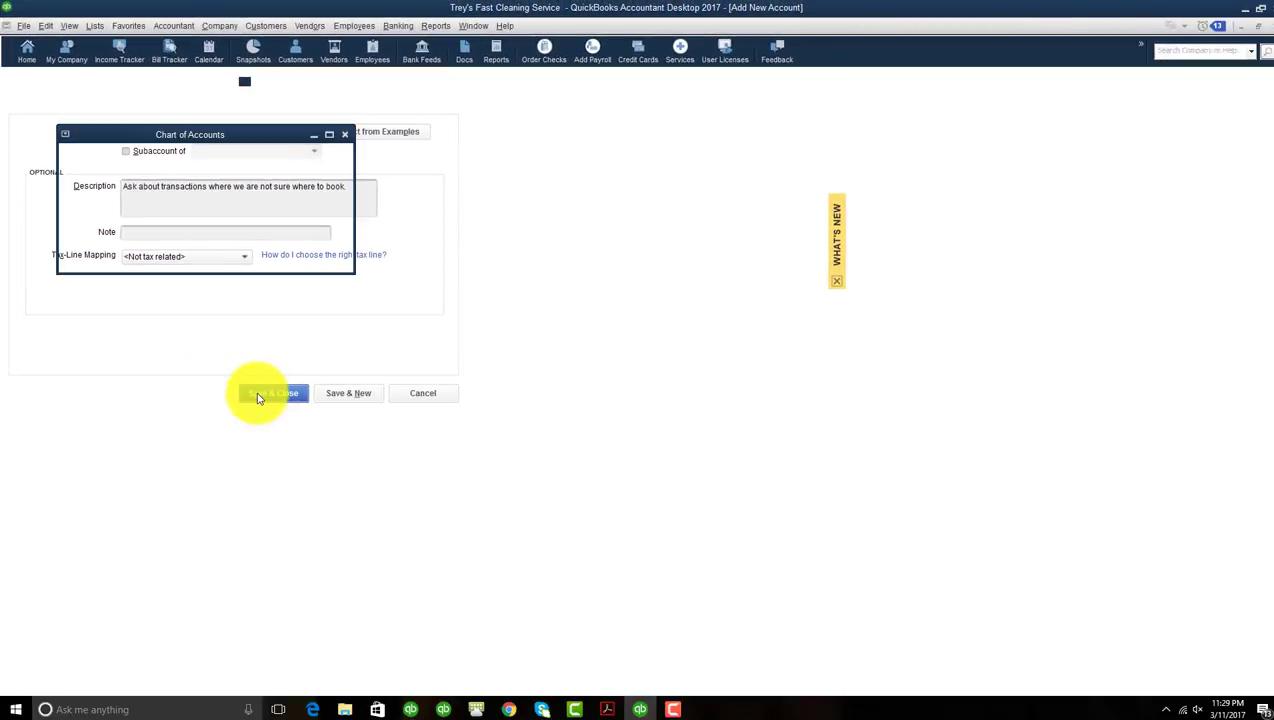